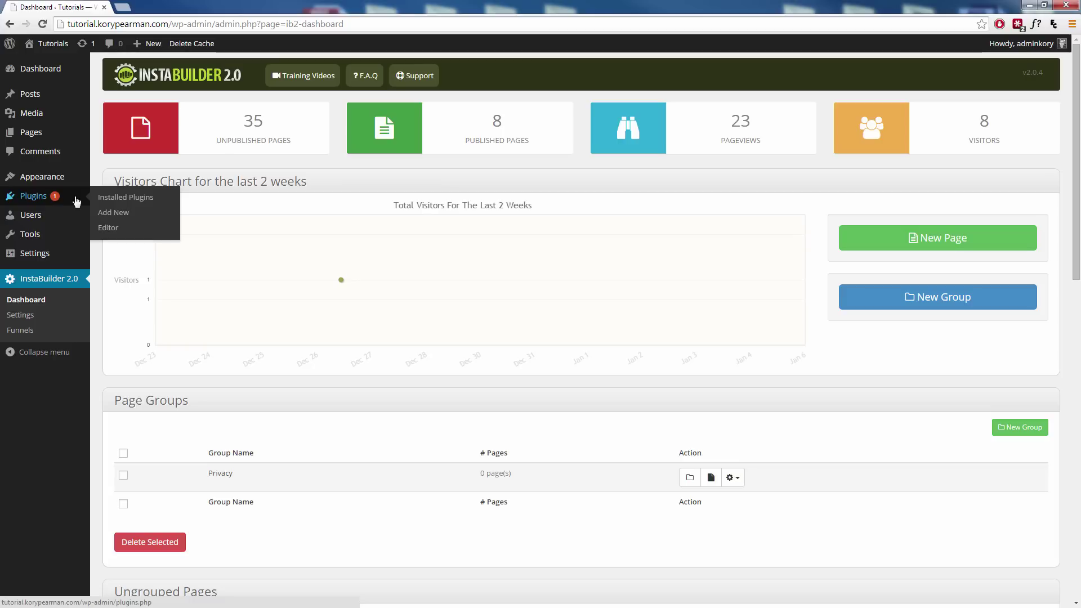
# Step: Open Installed Plugins to find InstaBuilder 2.0 at 2.0.4 with a 2.0.6 update pending
pyautogui.click(50, 195)
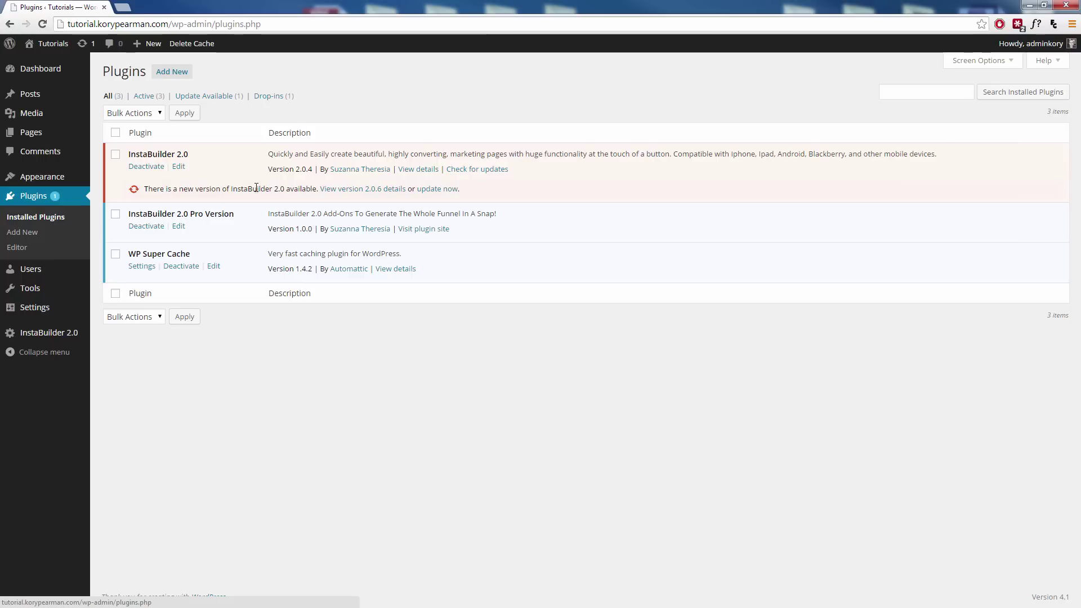
# Step: Start the InstaBuilder 2.0 update to version 2.0.6 from its update notice
pyautogui.click(438, 192)
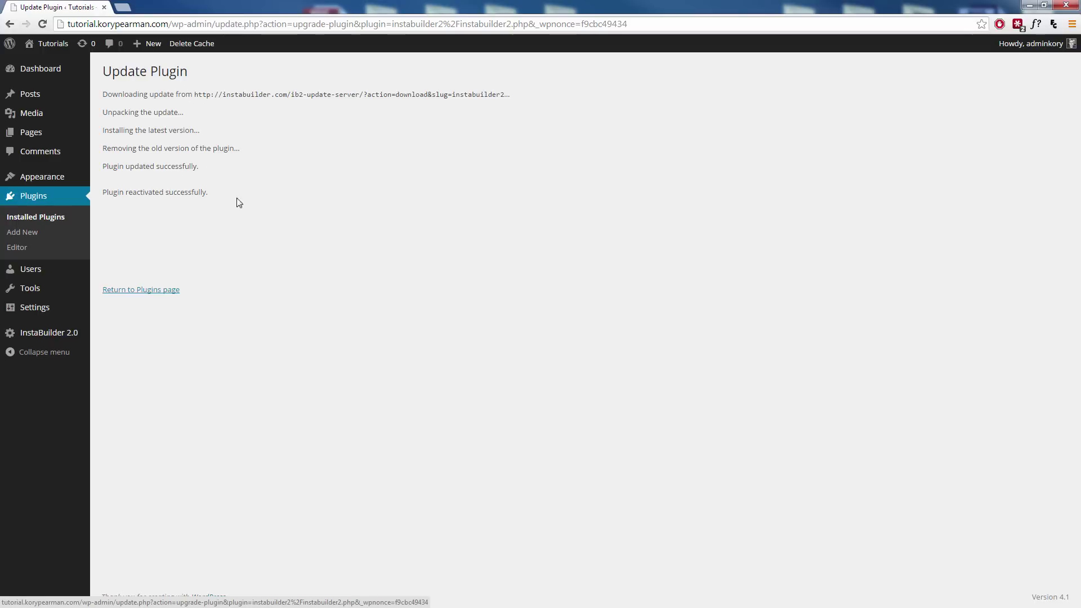
# Step: Return to the plugins list showing InstaBuilder 2.0 active at version 2.0.6
pyautogui.click(155, 290)
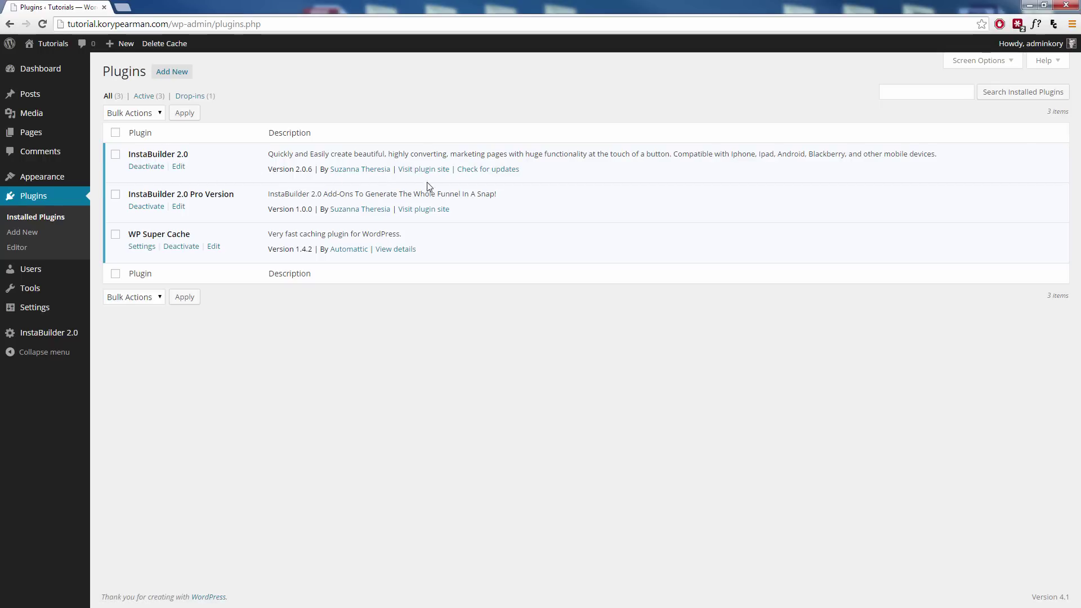
# Step: Run a manual update check for InstaBuilder 2.0 and read the 'up to date' notice
pyautogui.click(481, 171)
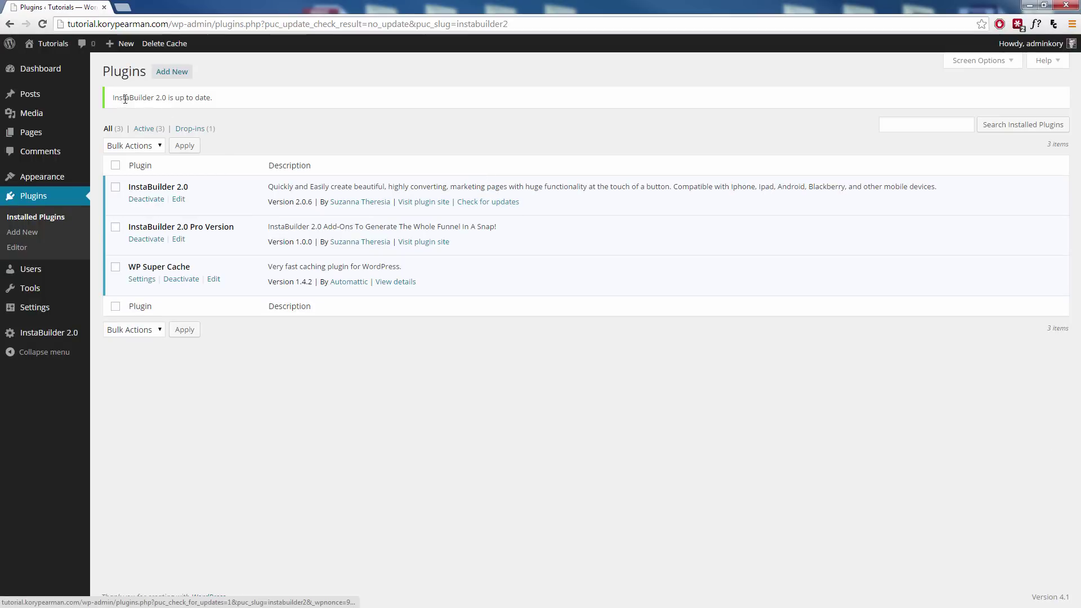
pyautogui.moveTo(126, 98); pyautogui.dragTo(211, 100)
pyautogui.click(227, 101)
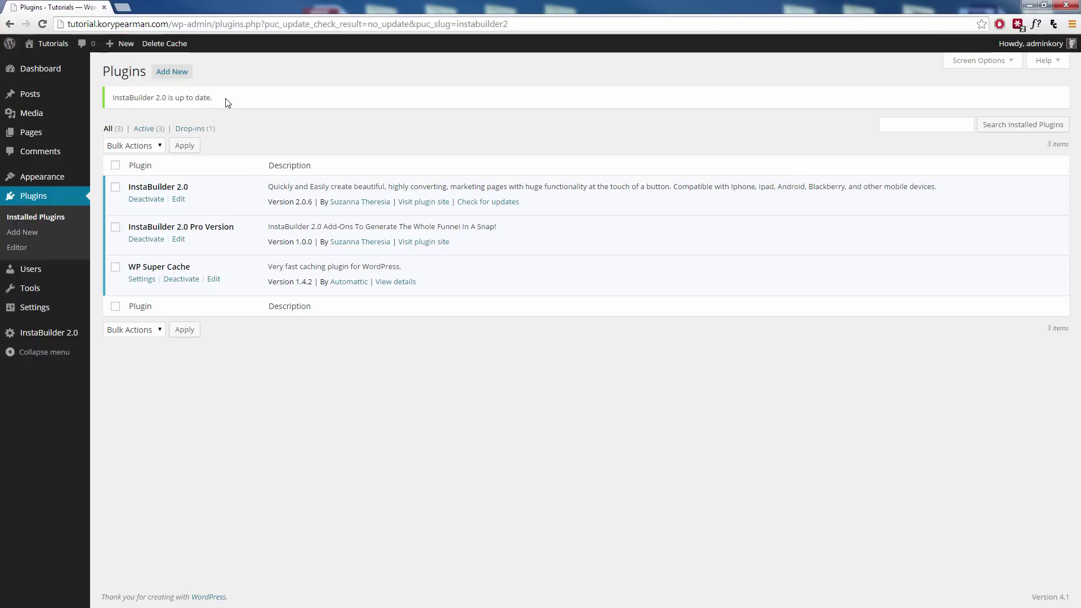